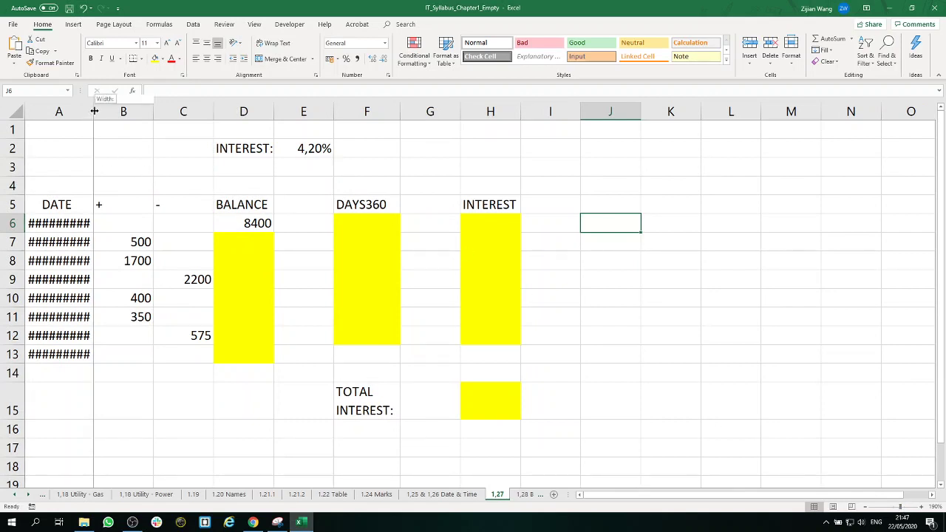
Autofit the width of column A to its dates
double_click(94, 111)
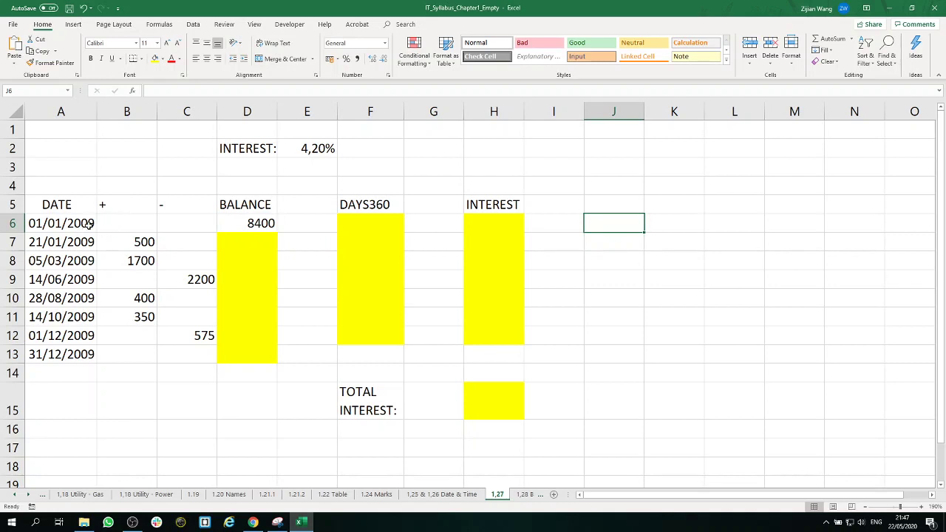
Examine the deposit, withdrawal, balance, interest rate, DAYS360 and interest areas of the sheet, including the total interest cell
left_click(132, 208)
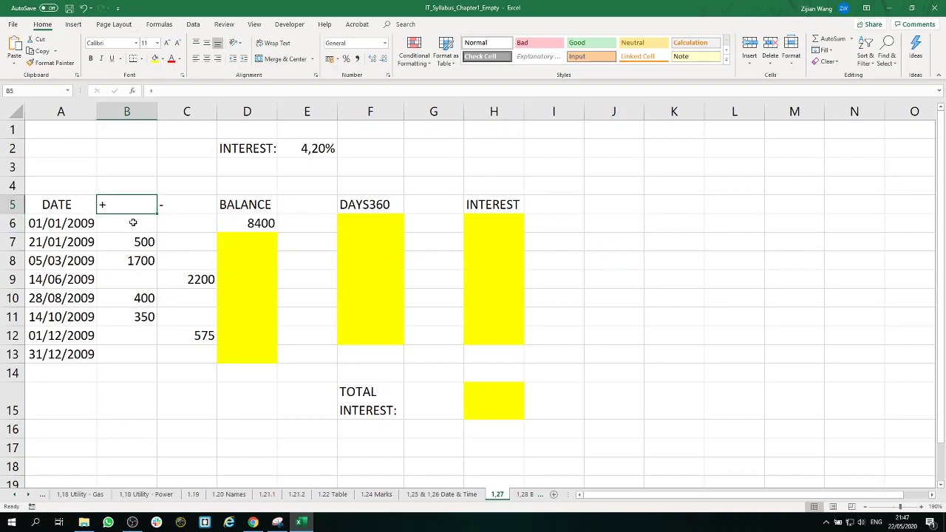
left_click(171, 210)
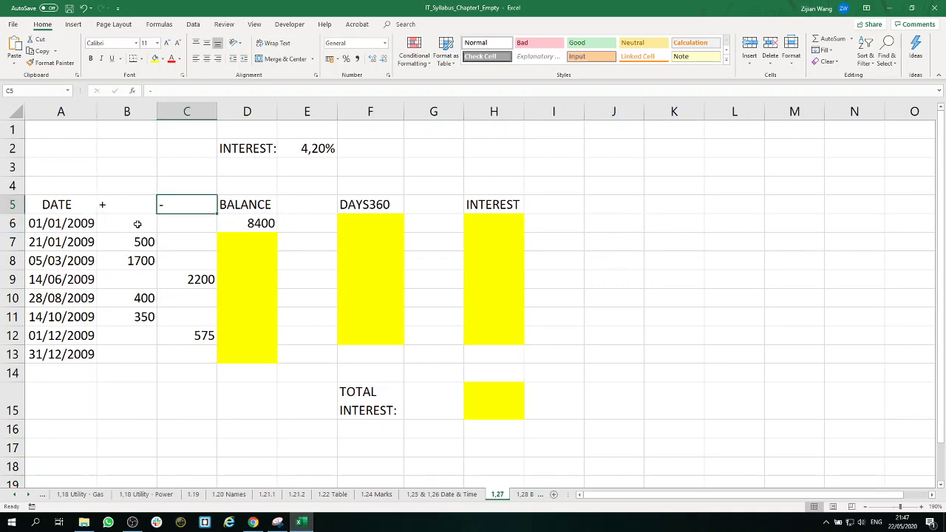
left_click_drag(135, 222, 132, 356)
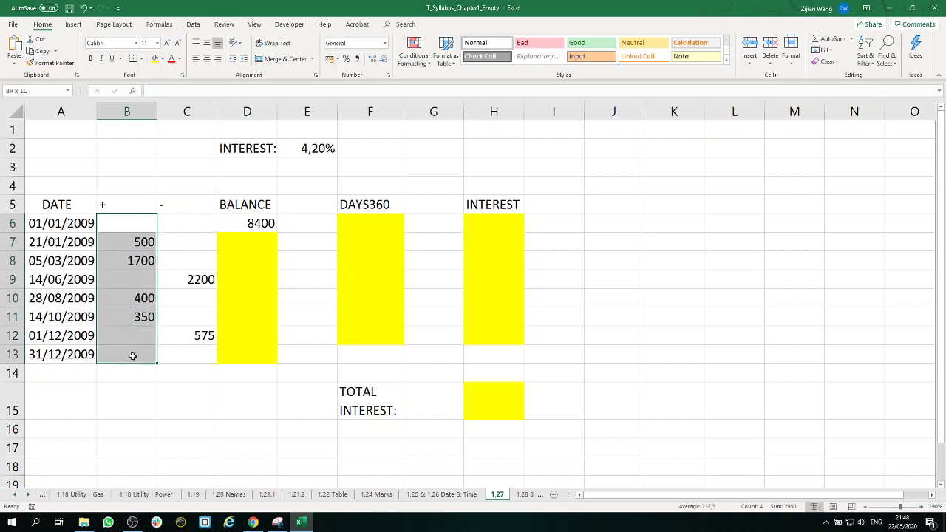
left_click_drag(201, 222, 201, 352)
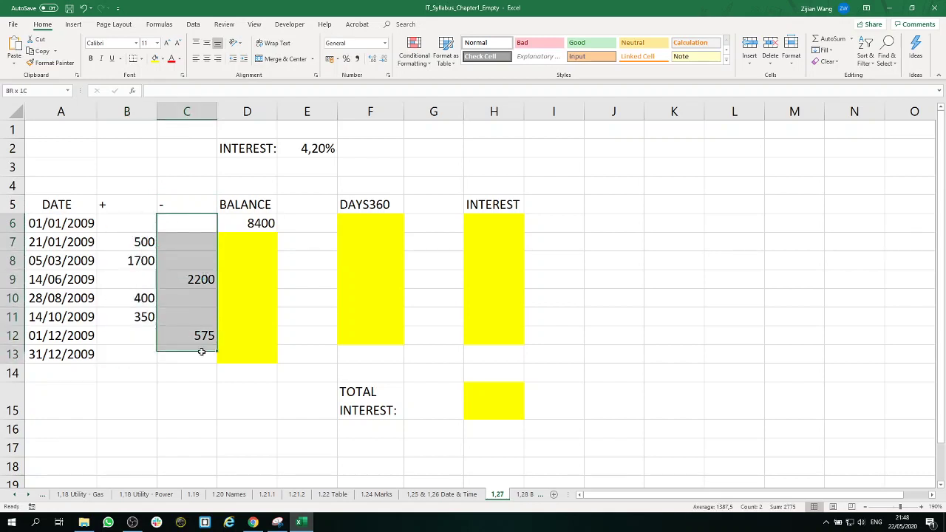
left_click(250, 225)
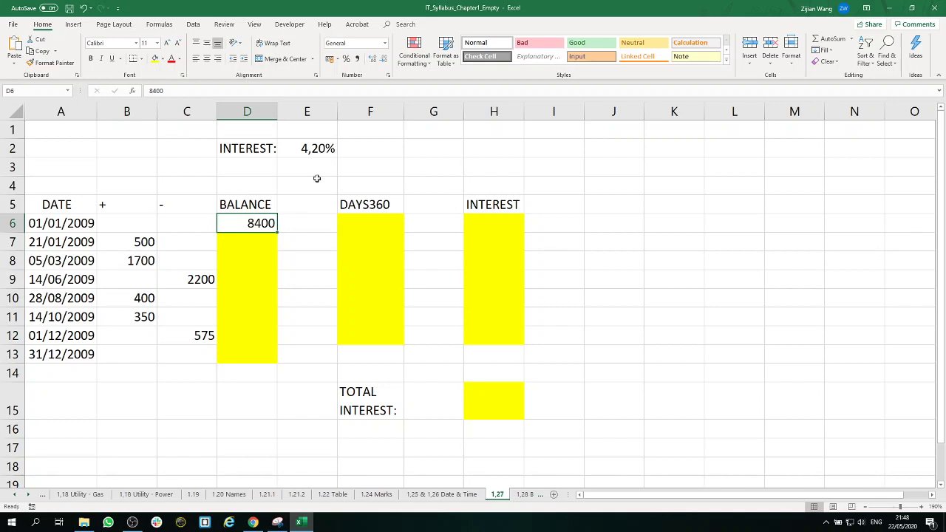
left_click(322, 154)
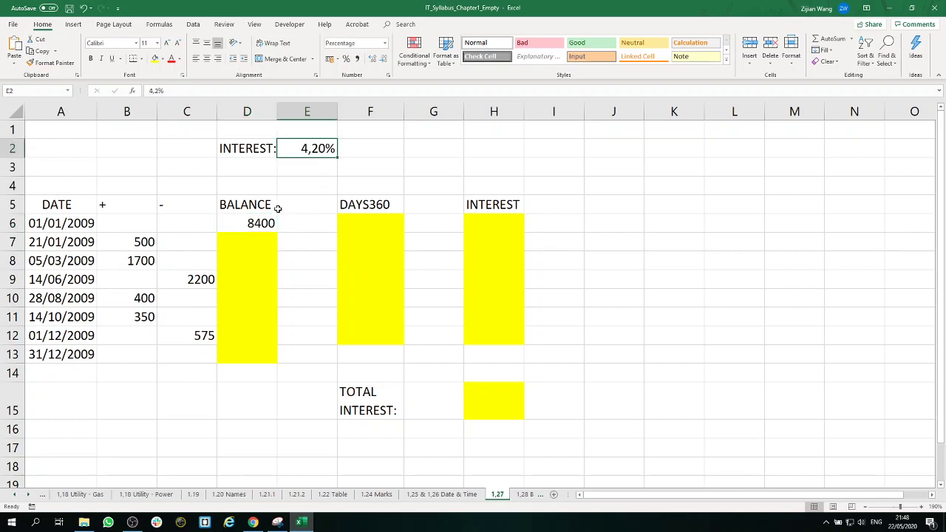
left_click(384, 206)
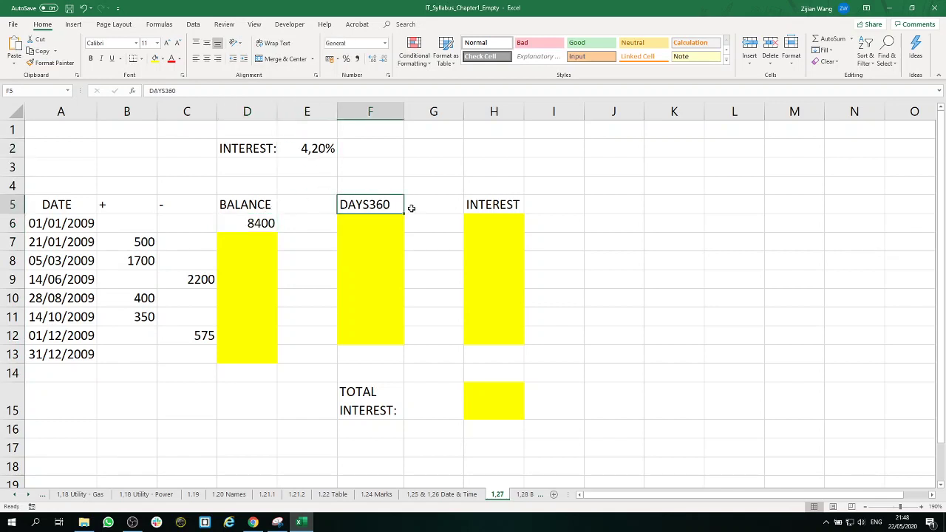
left_click(501, 209)
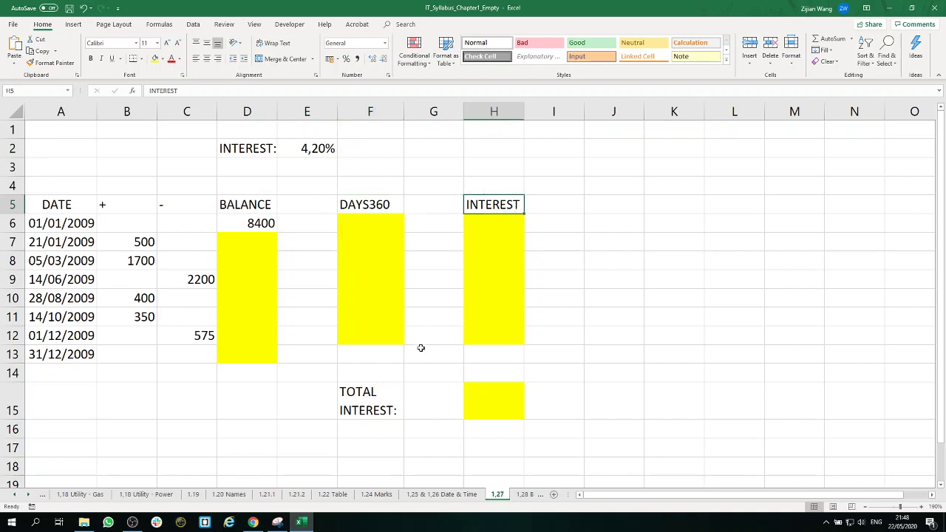
left_click(375, 411)
left_click(488, 410)
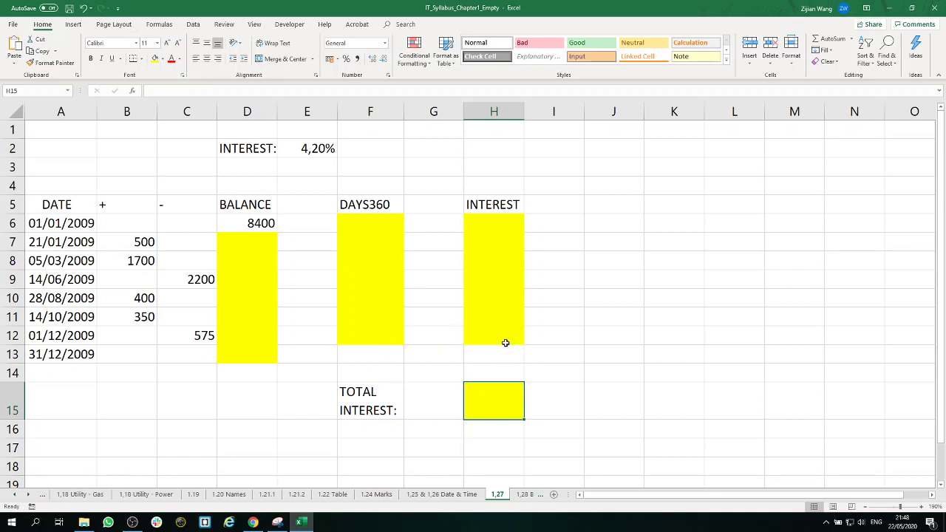
mouse_move(506, 343)
left_mouse_down()
mouse_move(483, 232)
mouse_move(511, 205)
left_mouse_up()
left_click(513, 216)
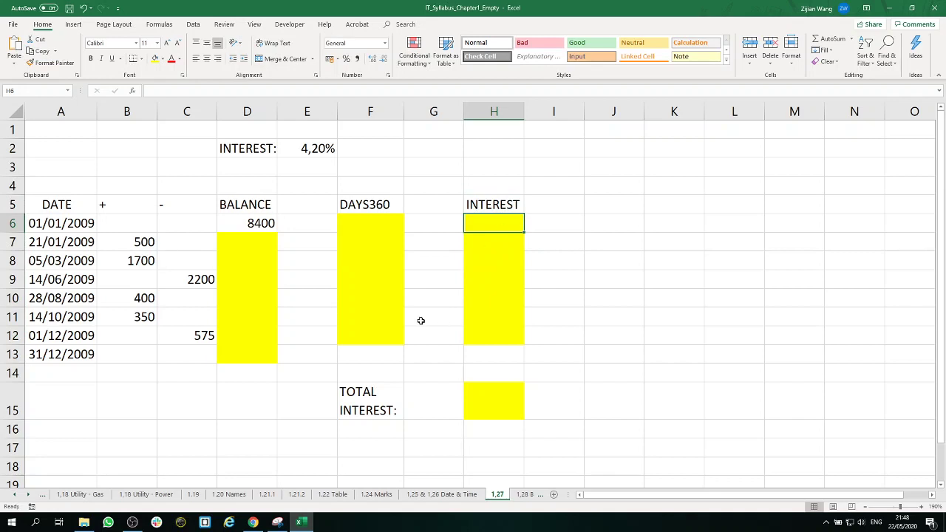
Enter the running balance formula =D6+B7-C7 in cell D7
left_click(256, 246)
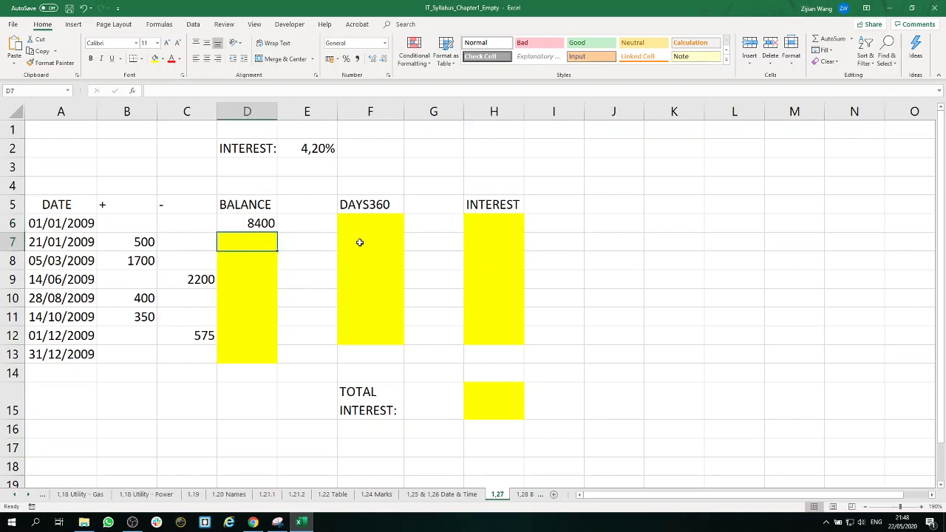
left_click(249, 225)
left_click(250, 243)
type("=")
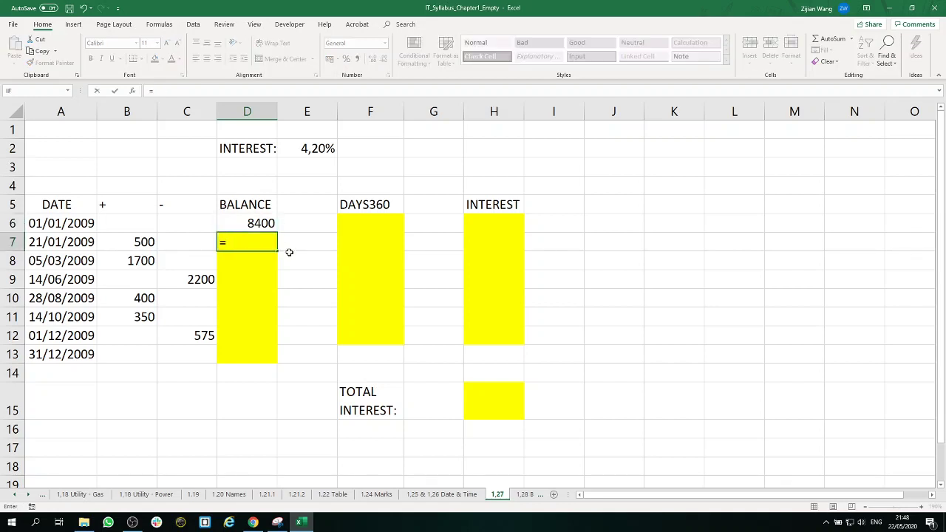
left_click(255, 226)
type("+")
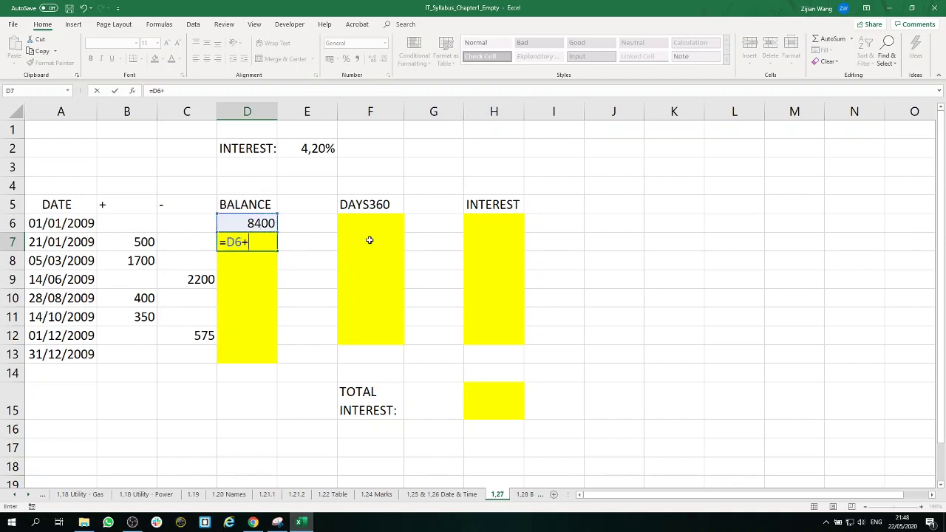
left_click(145, 241)
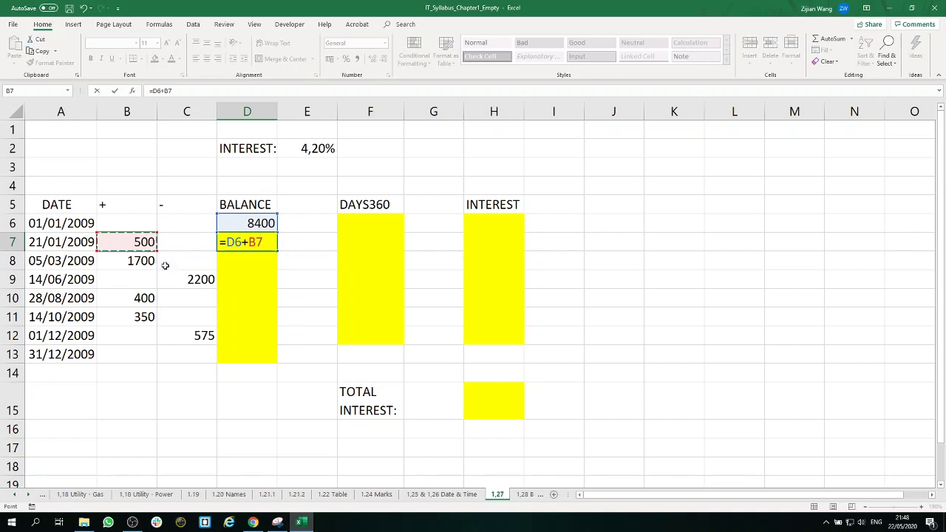
type("-")
left_click(202, 245)
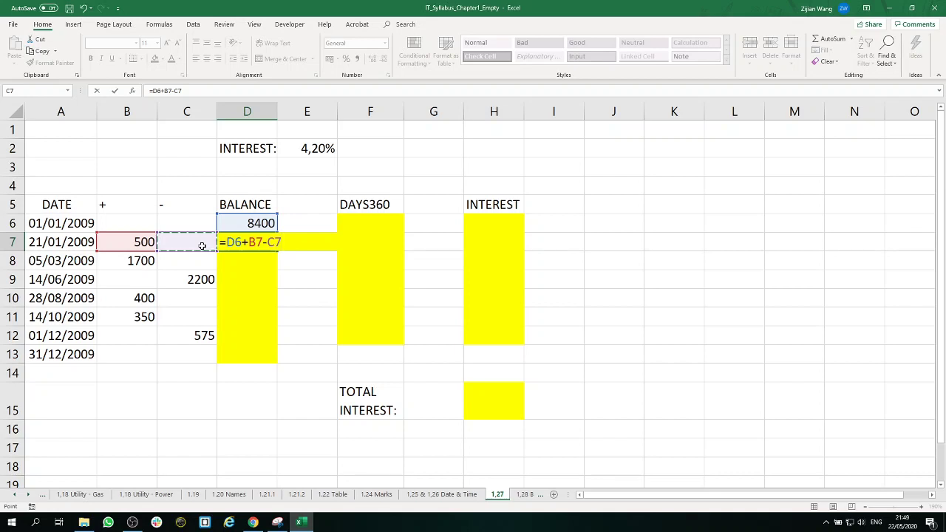
key("Return")
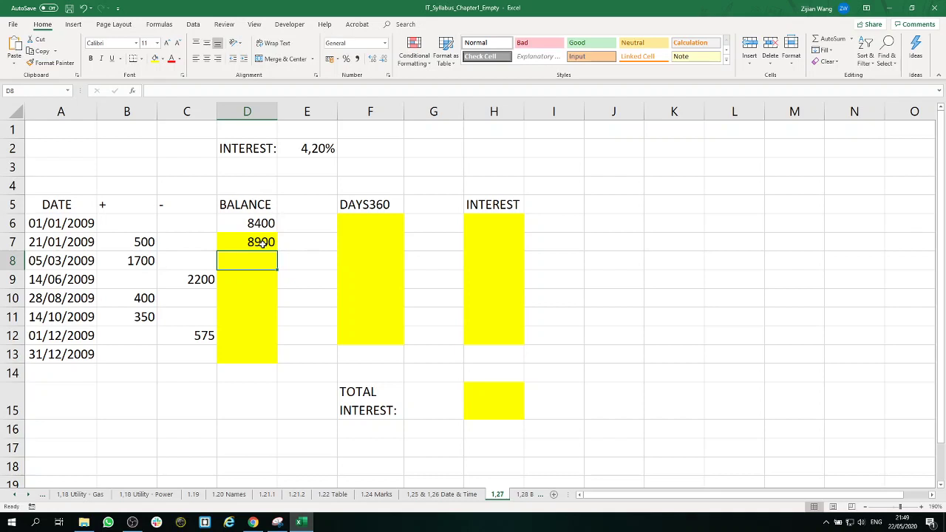
Fill the balance formula from D7 down through D13 and check the copied formulas
left_click(262, 244)
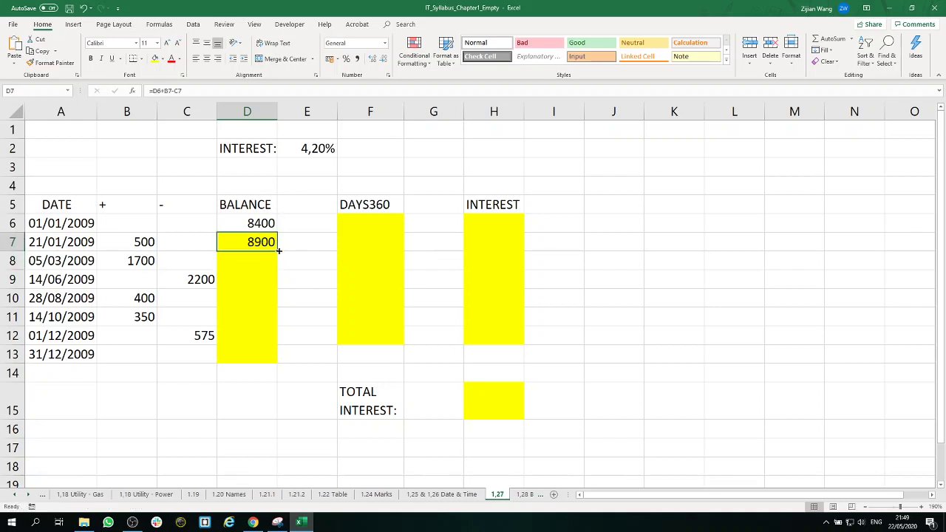
double_click(279, 251)
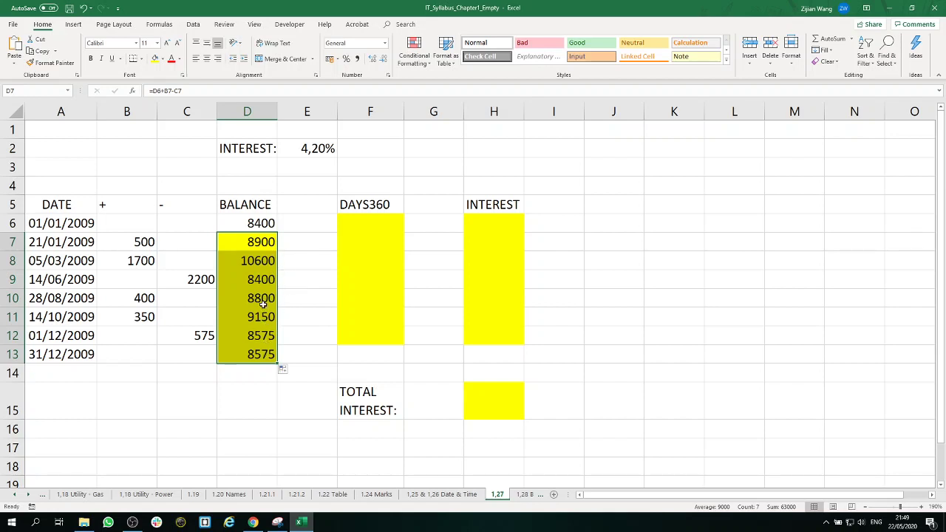
left_click(263, 303)
left_click(264, 262)
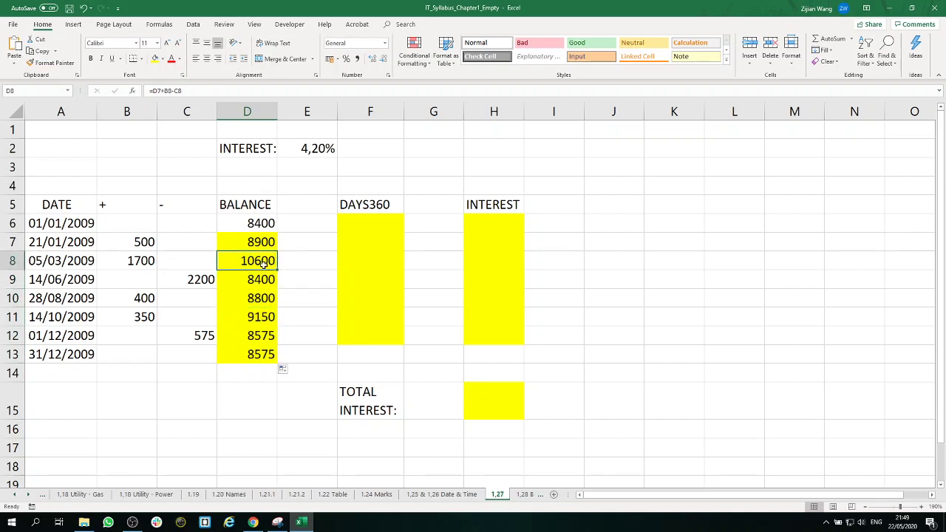
left_click(262, 281)
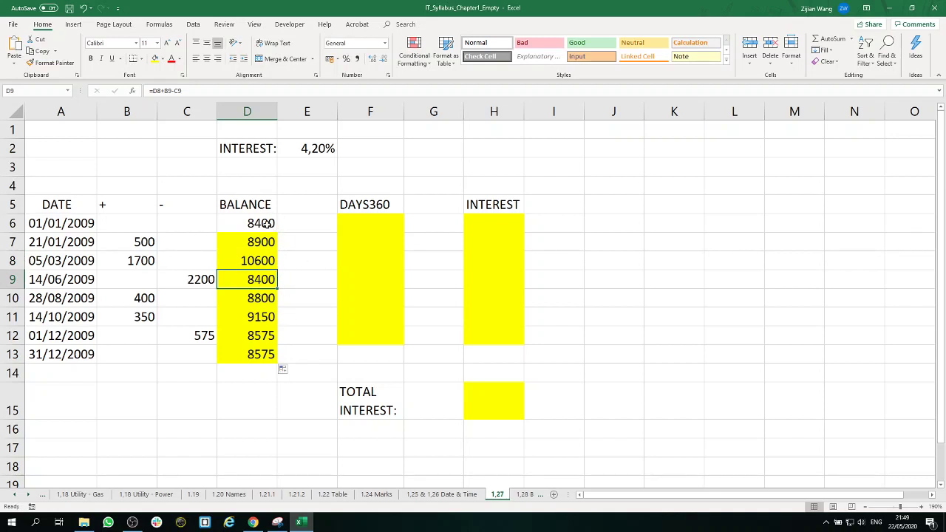
left_click_drag(266, 226, 259, 360)
Enter the formula =day360(A6;A7) in cell F6 for the days between the first two dates
left_click(375, 223)
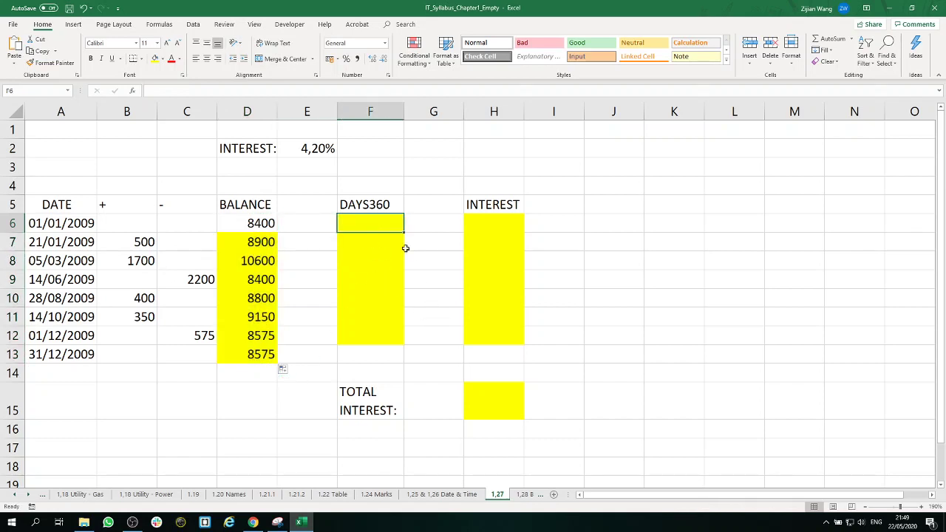
left_click(376, 207)
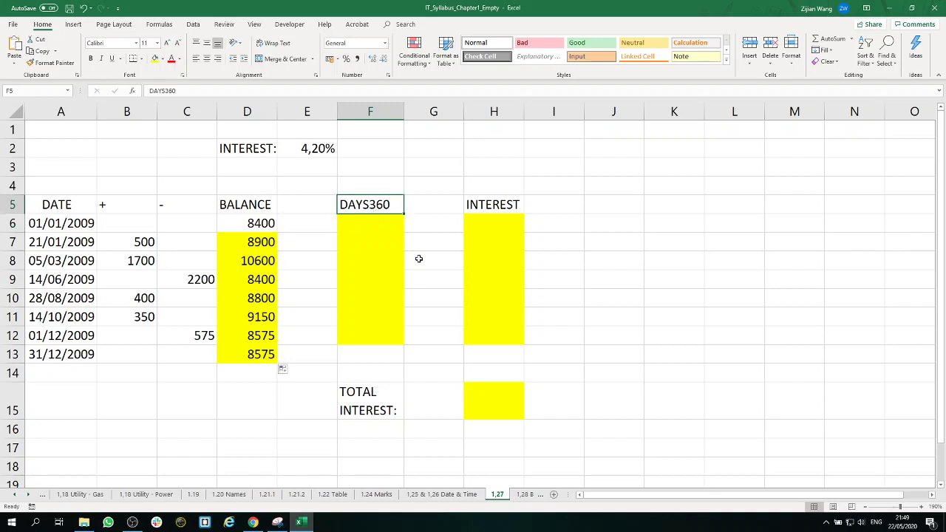
left_click(370, 226)
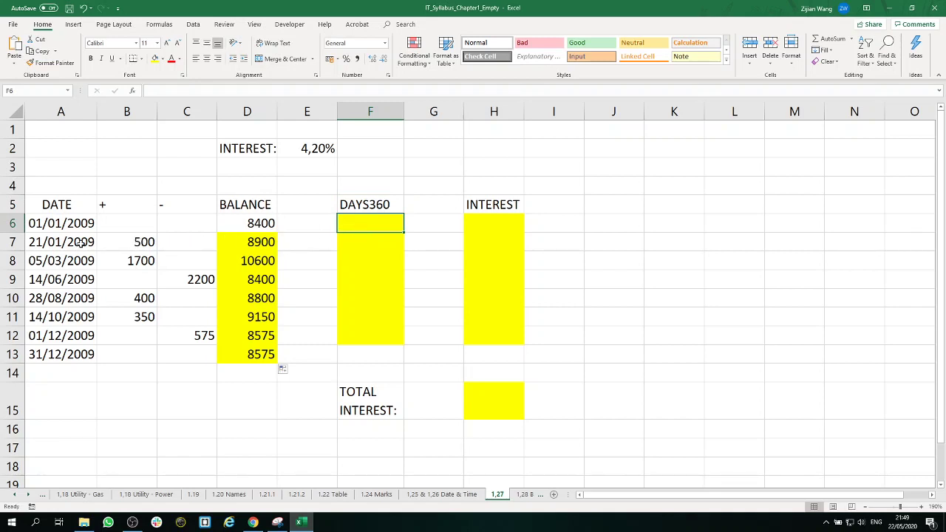
left_click(83, 243)
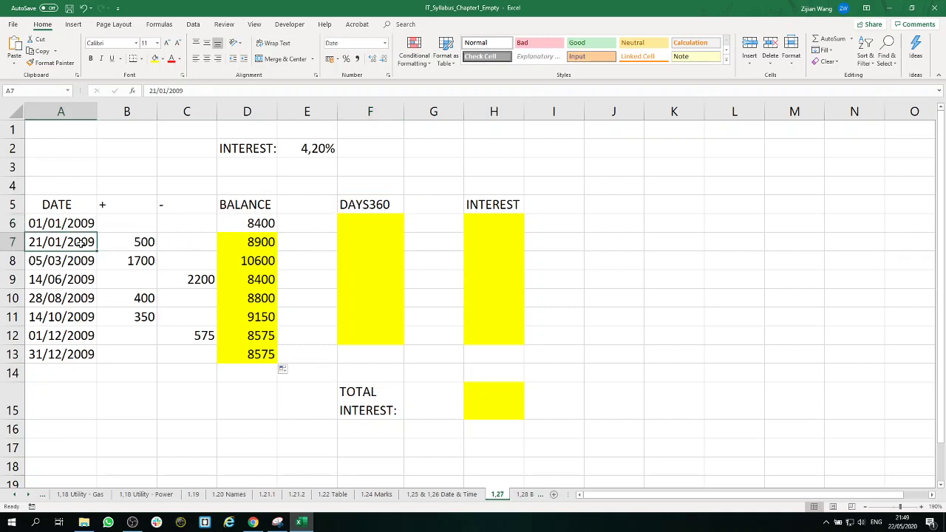
left_click(87, 222)
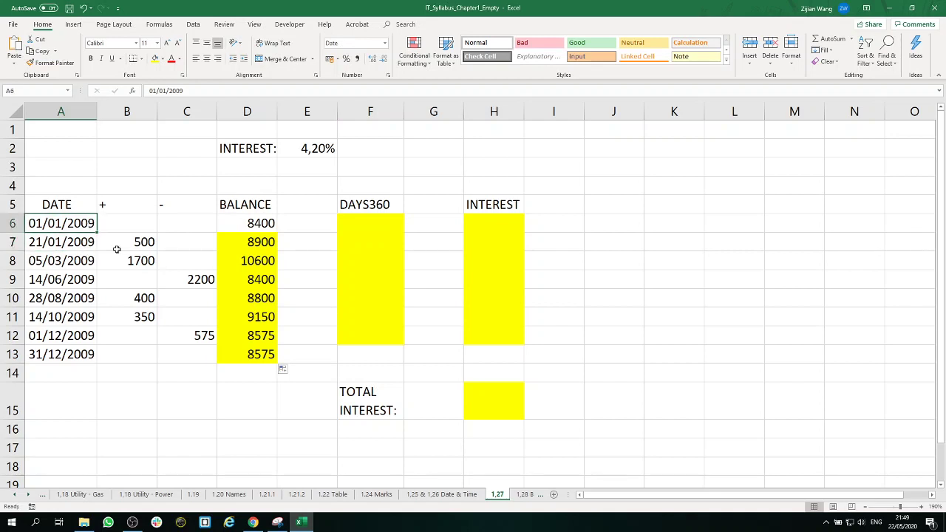
left_click(374, 226)
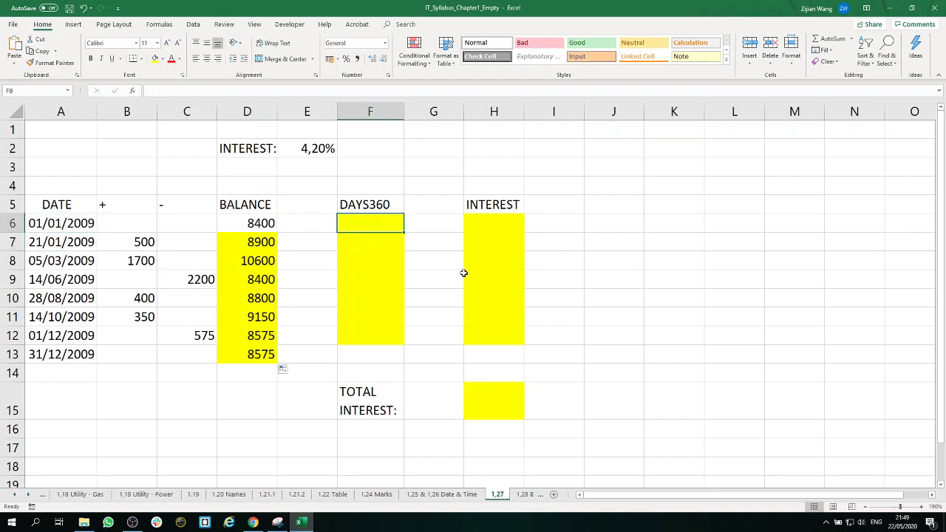
type("=")
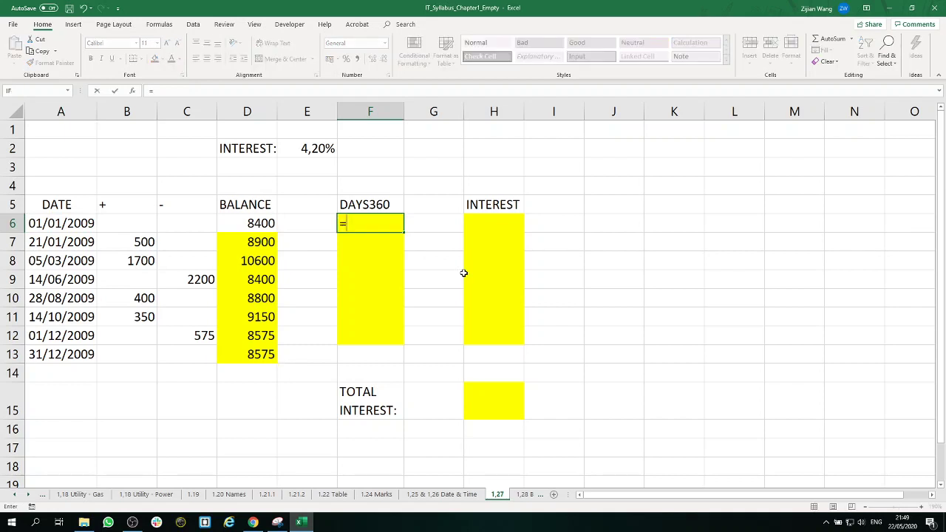
type("day360(")
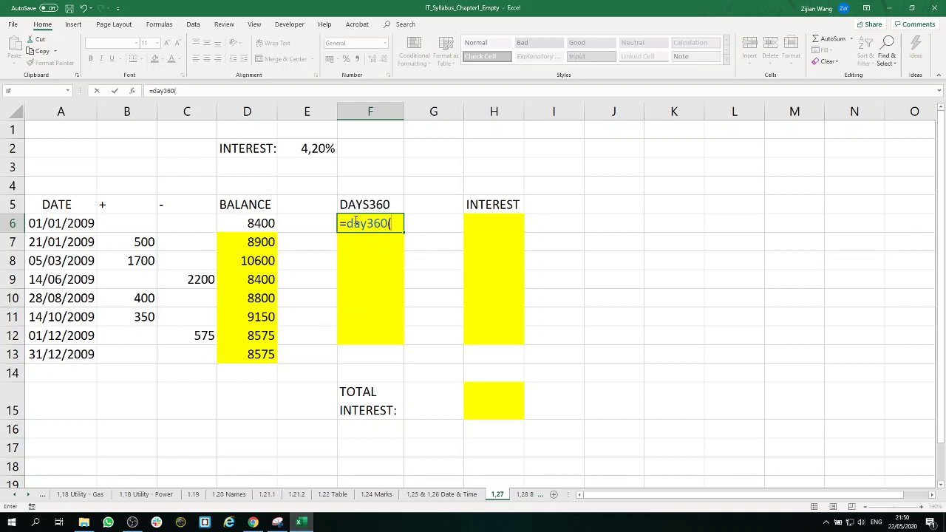
left_click(89, 224)
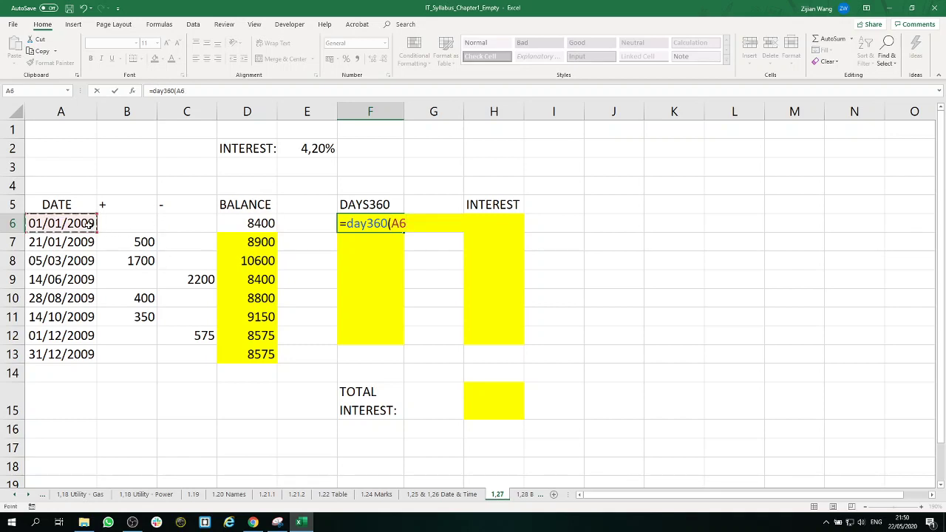
type(";")
left_click(72, 237)
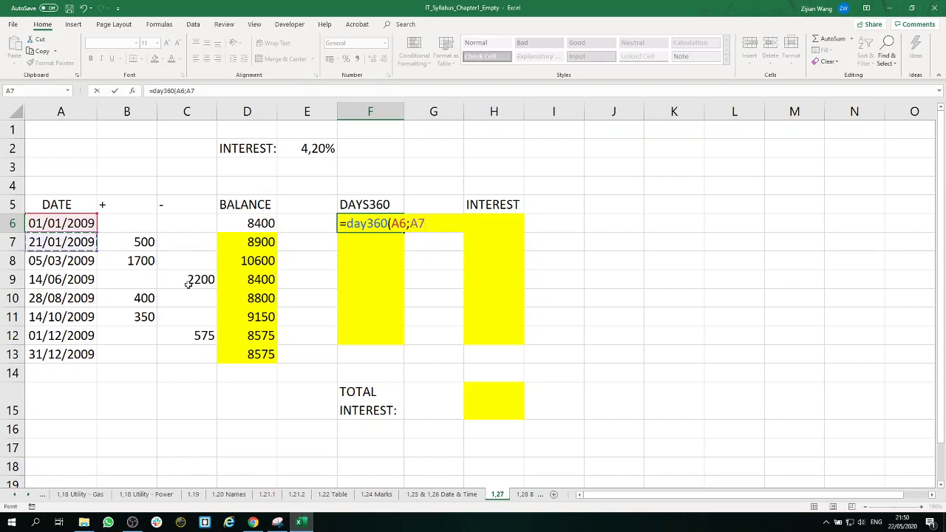
type(")")
key("Return")
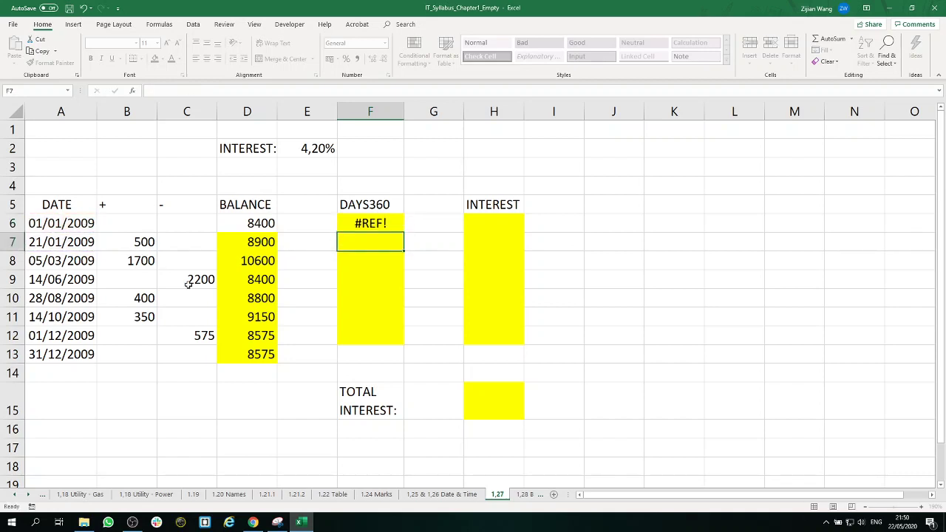
Correct the function name in cell F6 so the formula reads =DAYS360(A6;A7)
key("Up")
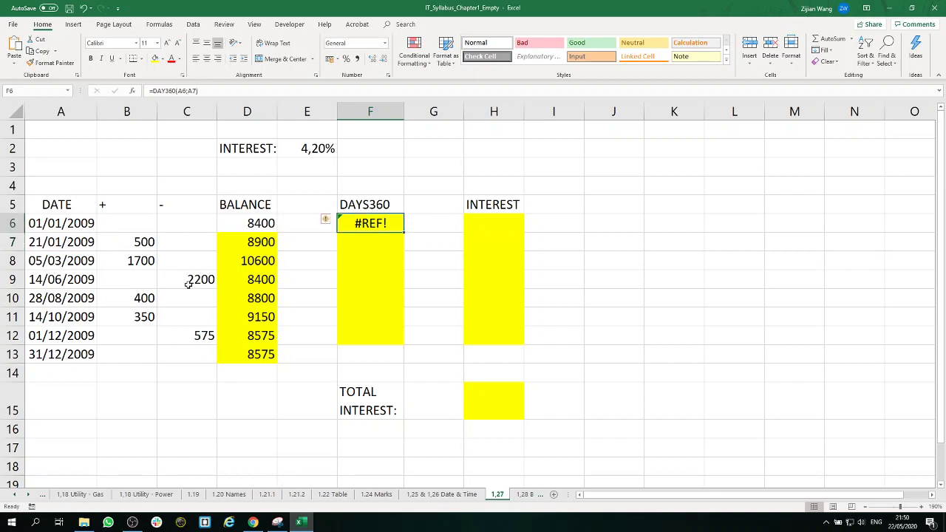
double_click(384, 223)
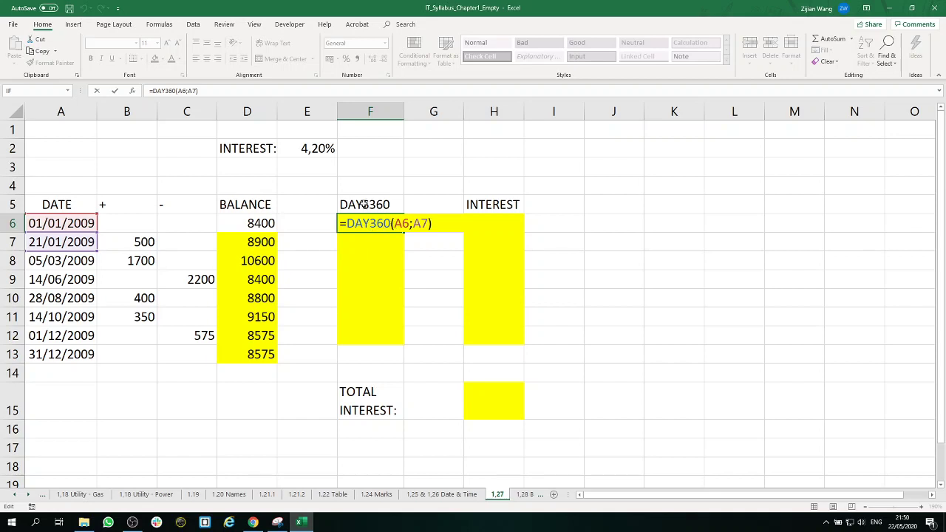
left_click(372, 229)
type("S")
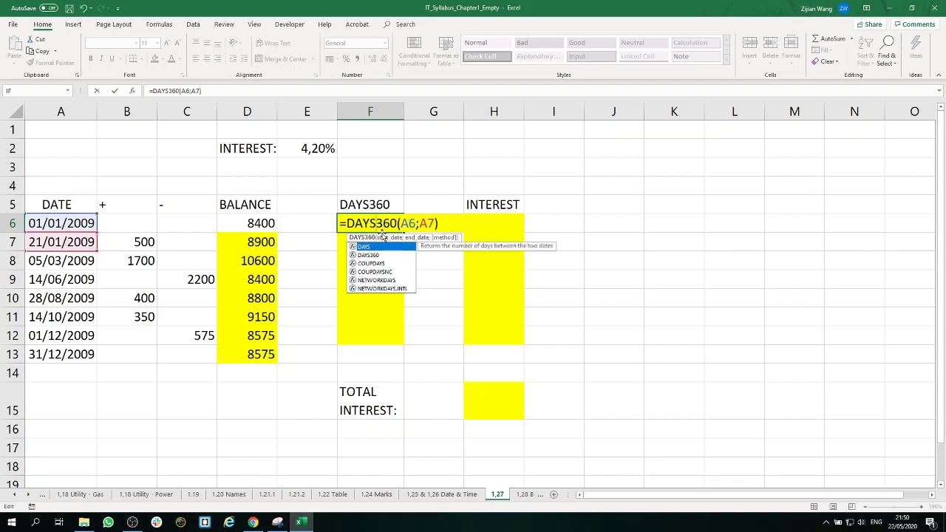
left_click_drag(346, 223, 399, 224)
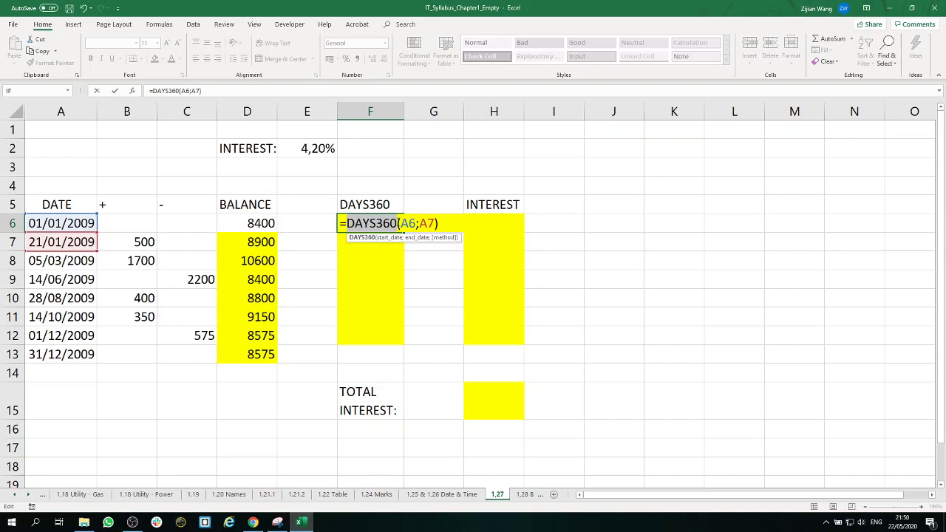
left_click_drag(401, 223, 423, 222)
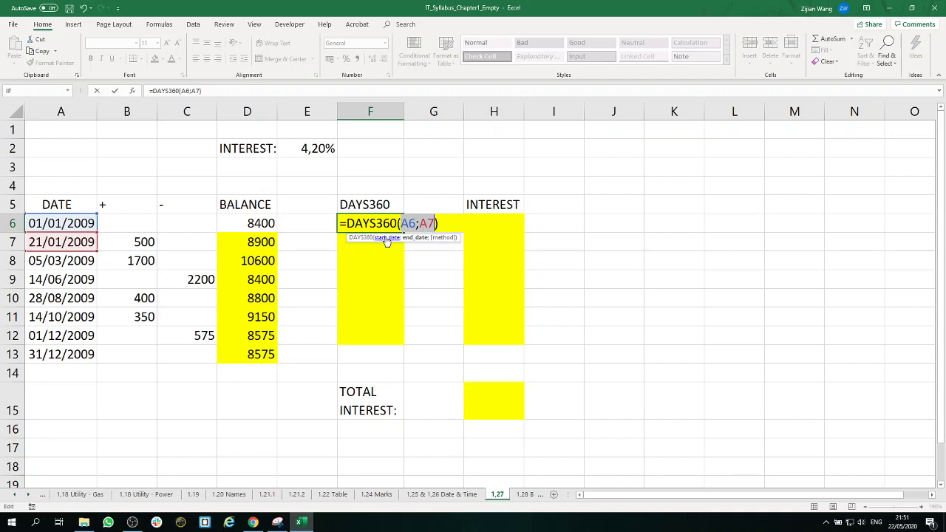
left_click(442, 224)
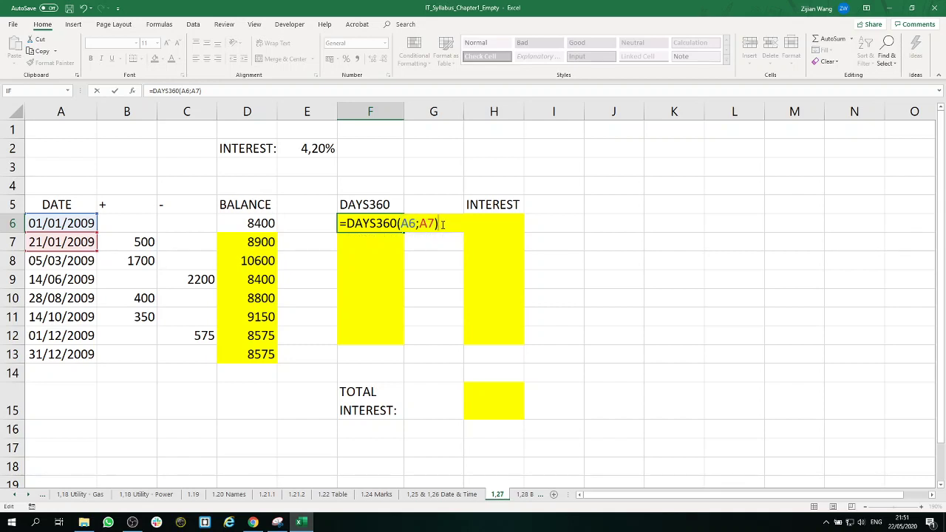
key("Return")
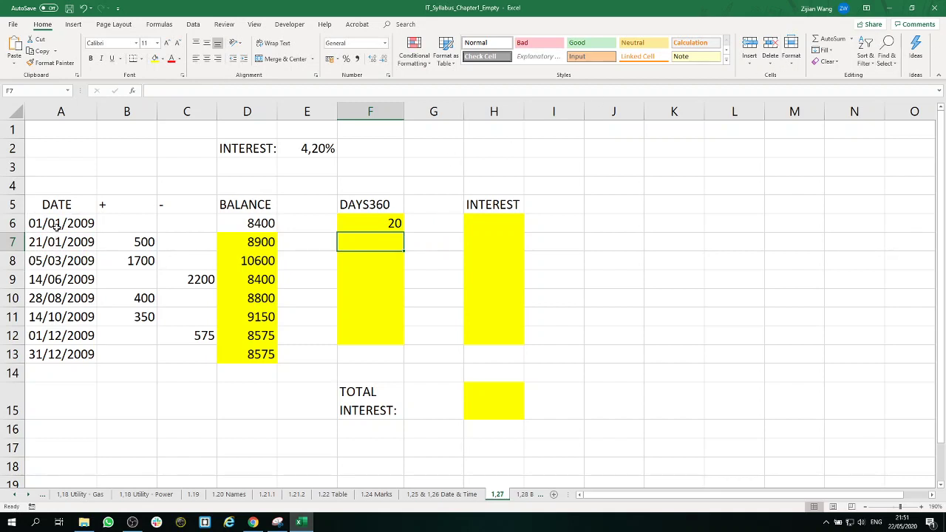
Fill the DAYS360 formula from F6 down through F12 and check the copied formula in F8
double_click(384, 224)
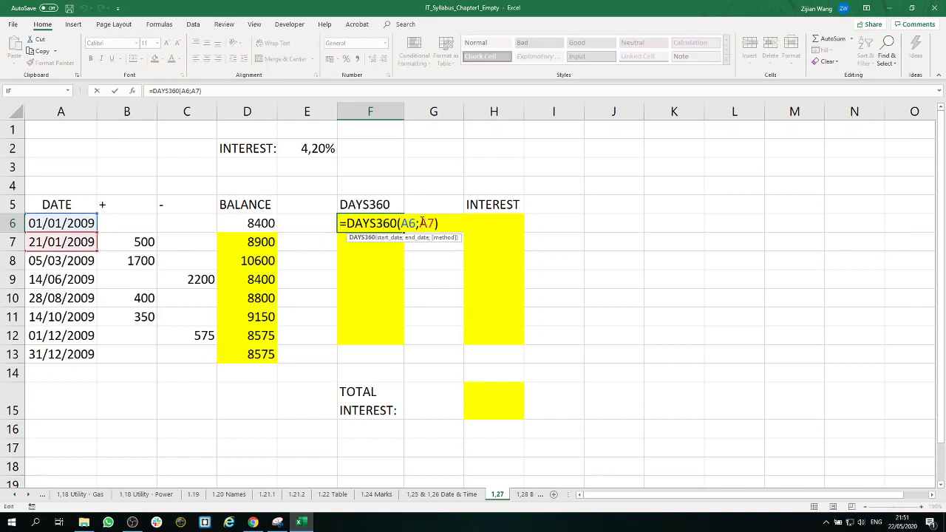
key("Return")
left_click(398, 224)
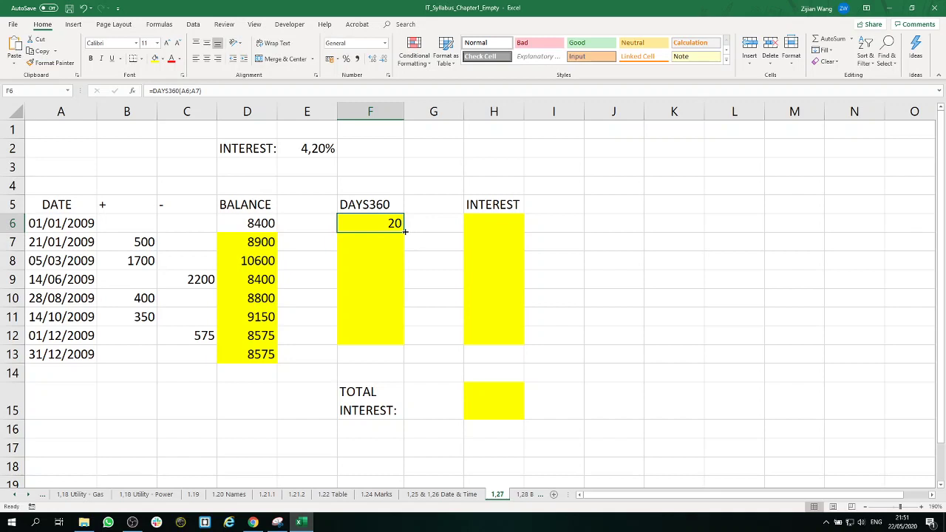
left_click_drag(406, 232, 402, 342)
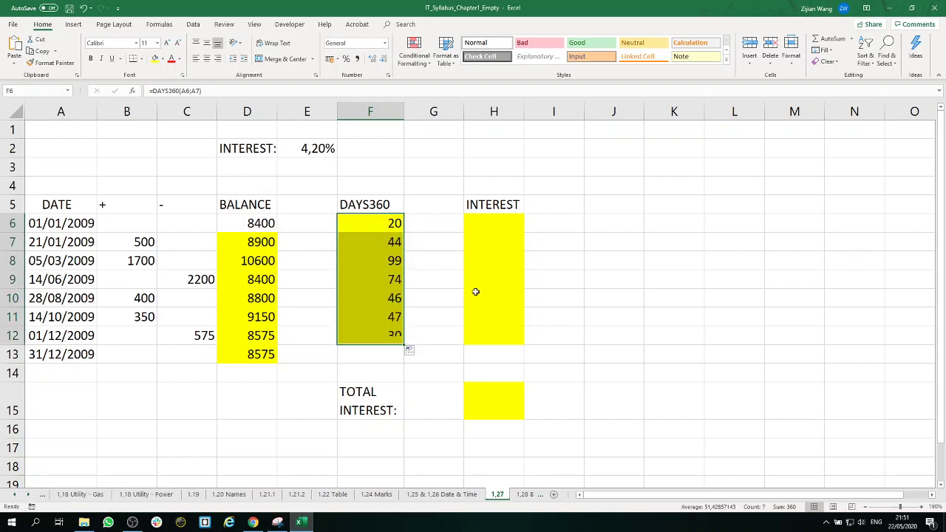
left_click(380, 262)
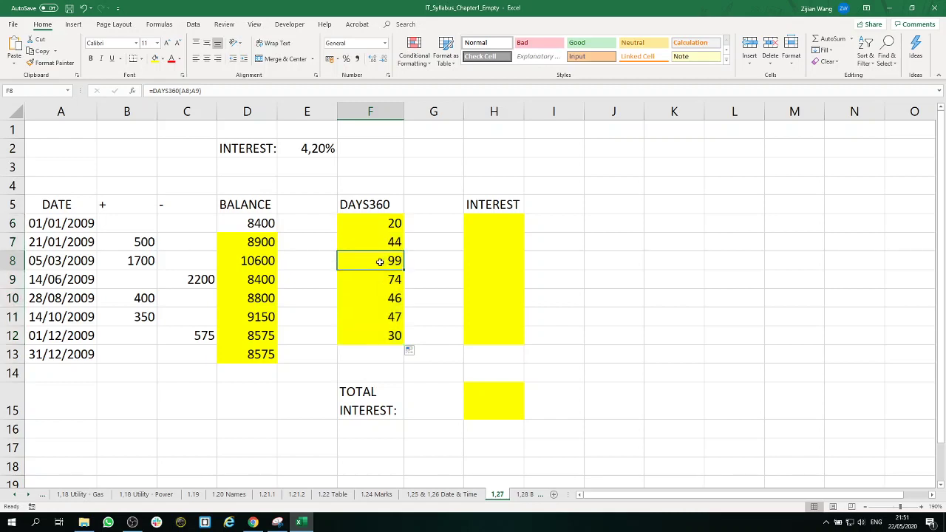
double_click(380, 261)
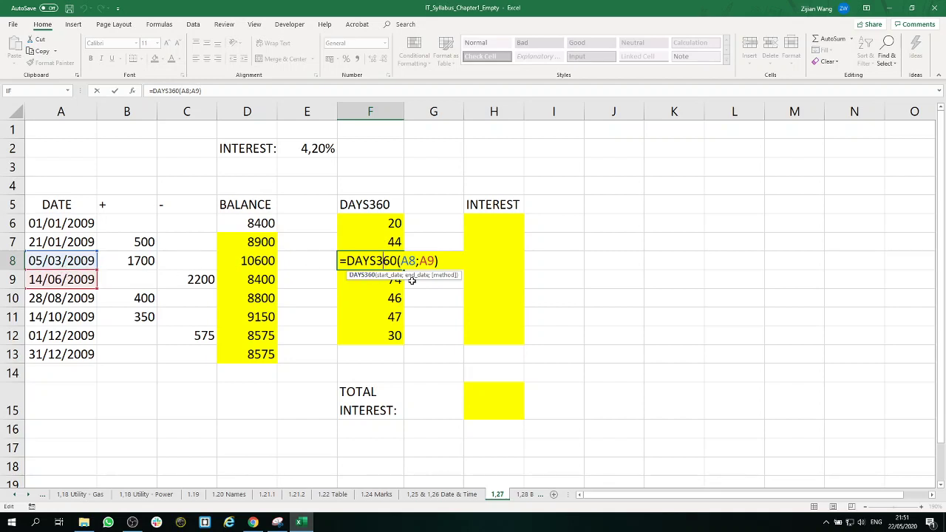
key("Return")
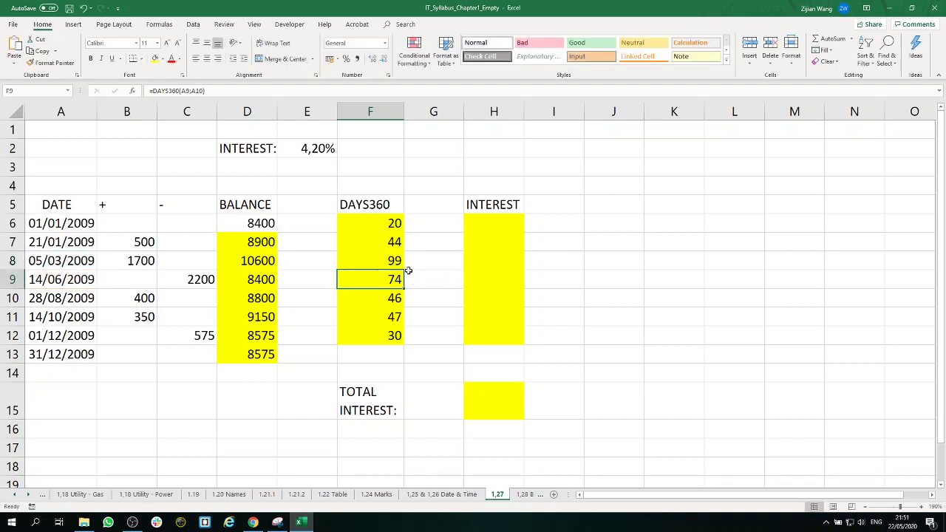
left_click_drag(365, 217, 360, 328)
Build the interest formula =D6/360*F6*E2 in cell H6 from the balance, day count and interest rate
left_click(519, 220)
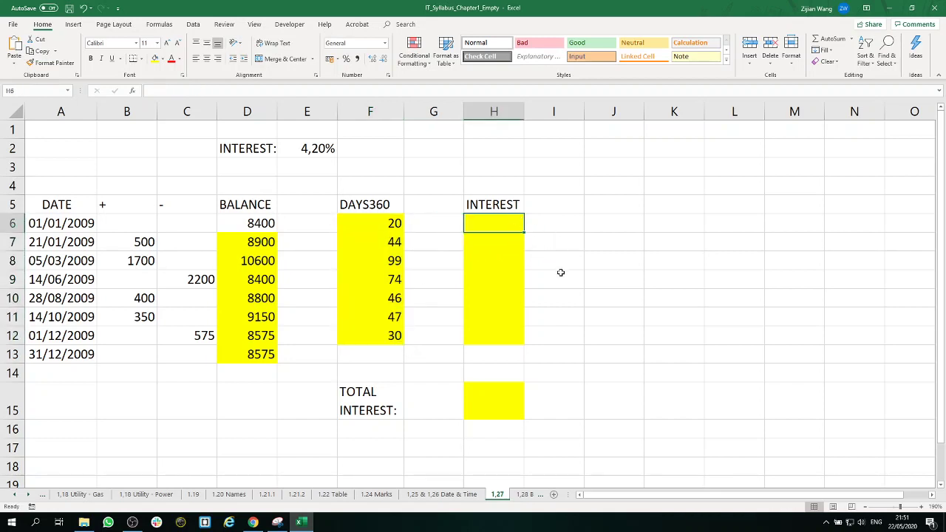
type("=")
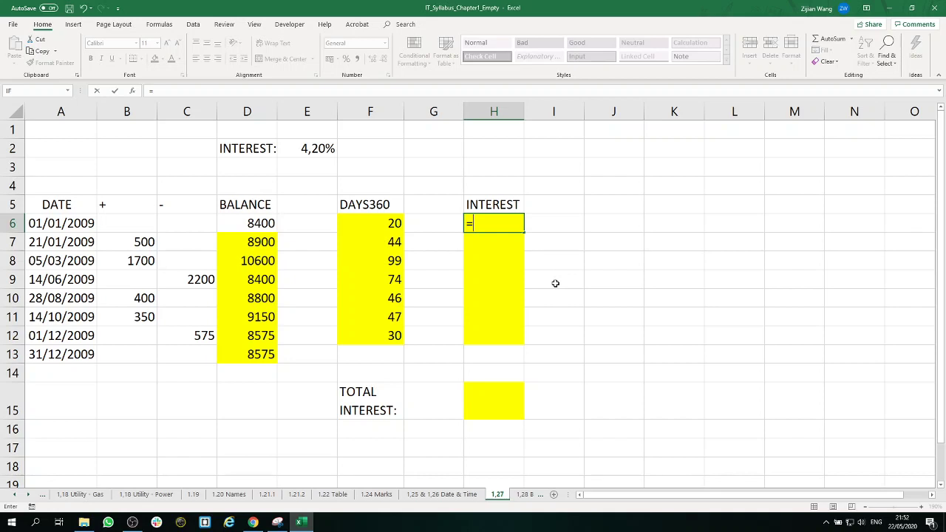
left_click(268, 232)
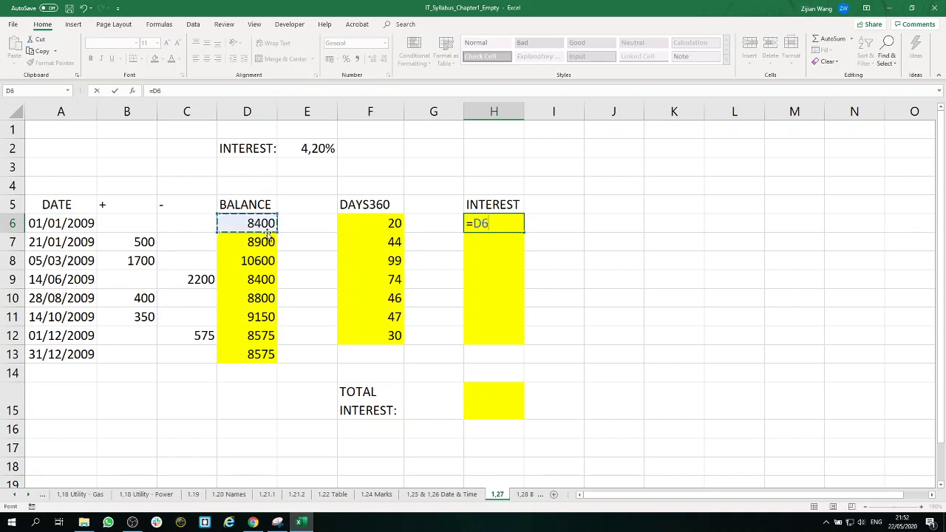
type("/")
left_click(360, 226)
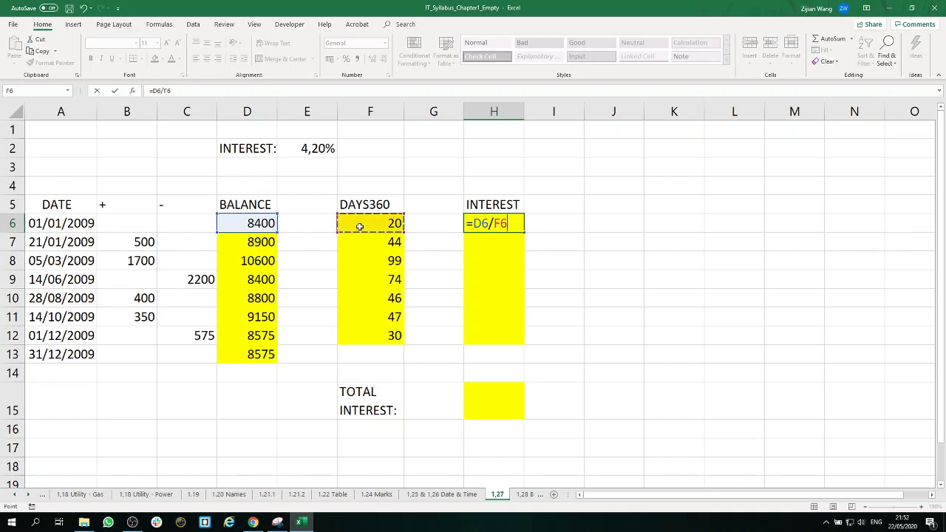
key("BackSpace")
key("BackSpace")
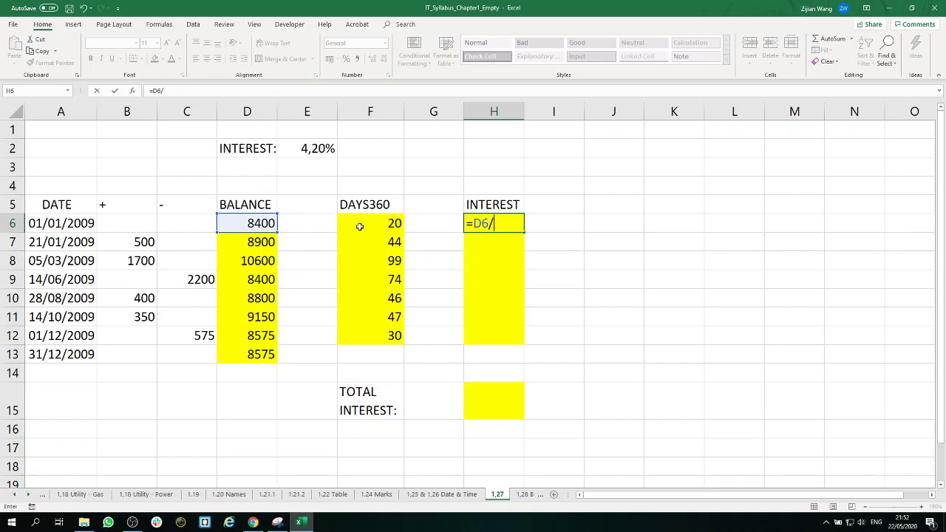
type("36")
type("*20")
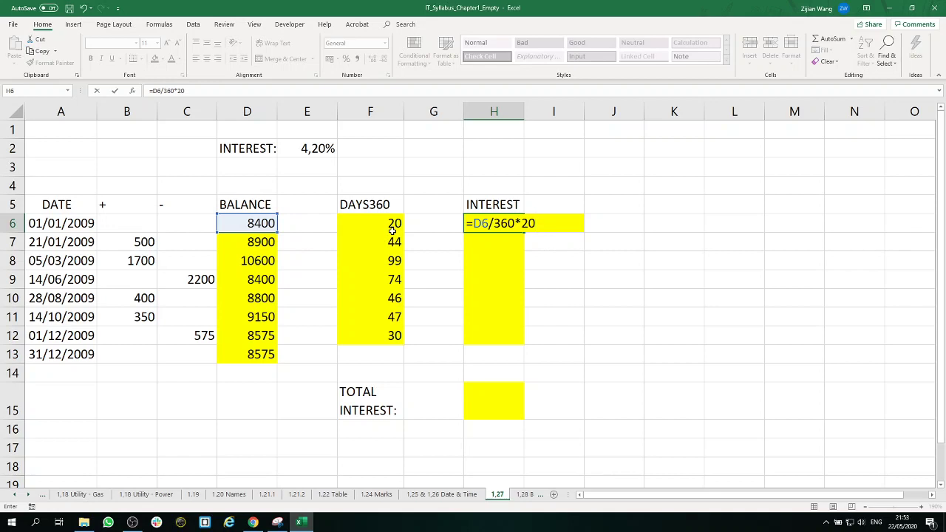
key("BackSpace")
key("BackSpace")
left_click(392, 229)
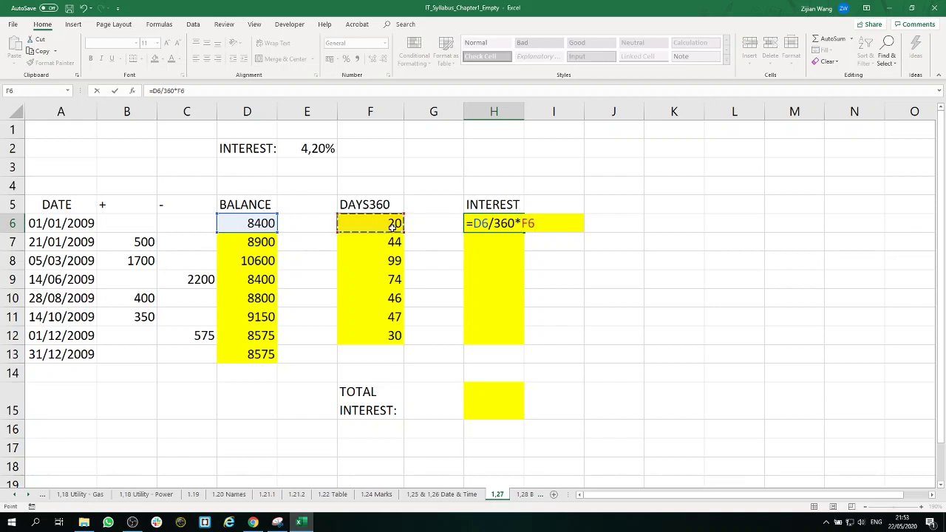
type("*")
left_click(312, 150)
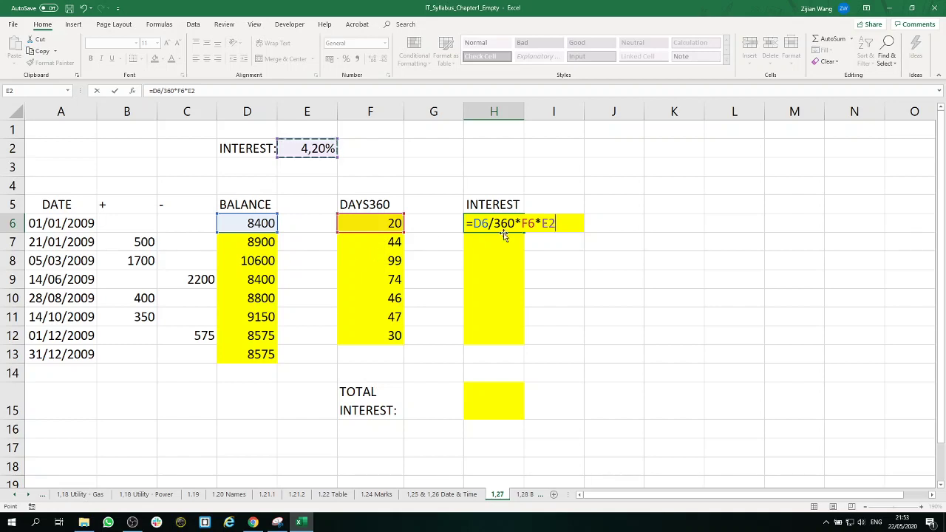
Lock the row of the interest rate reference as E$2 in the H6 formula and commit it
left_click(549, 222)
key("F4")
key("F4")
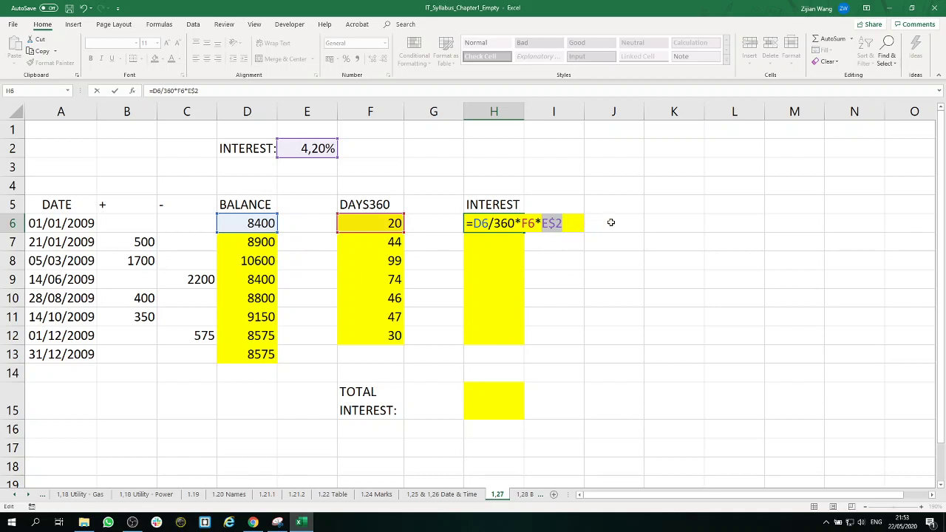
key("Return")
Fill the interest formula from H6 down through H12 and format these cells with two decimals
left_click(513, 216)
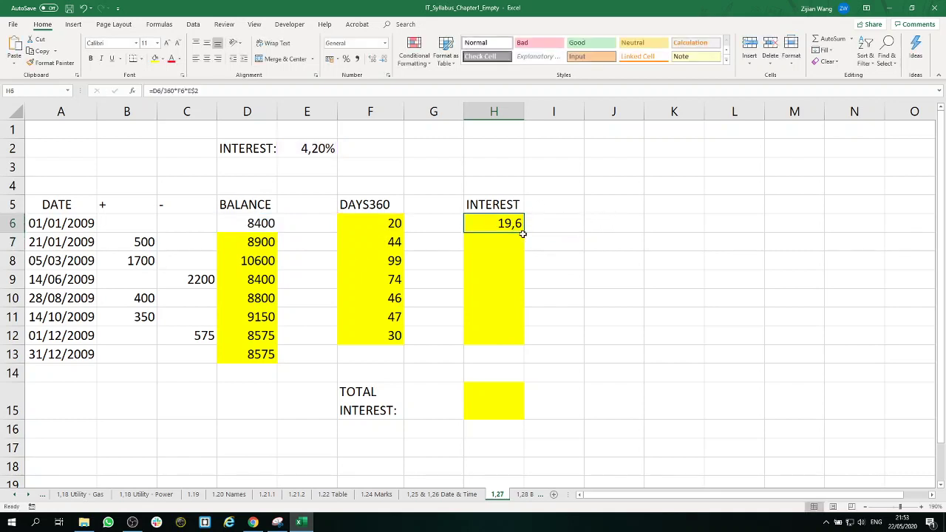
left_click_drag(523, 233, 523, 342)
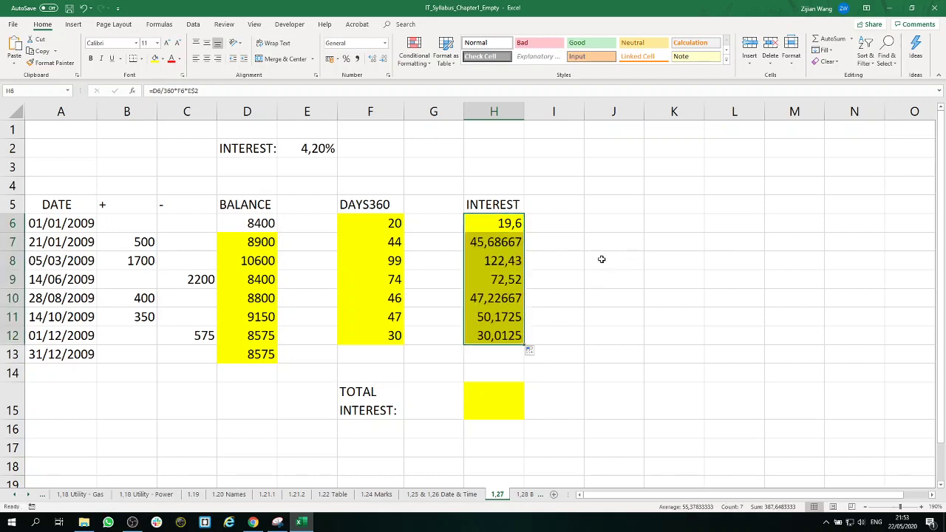
left_click(383, 62)
left_click(373, 59)
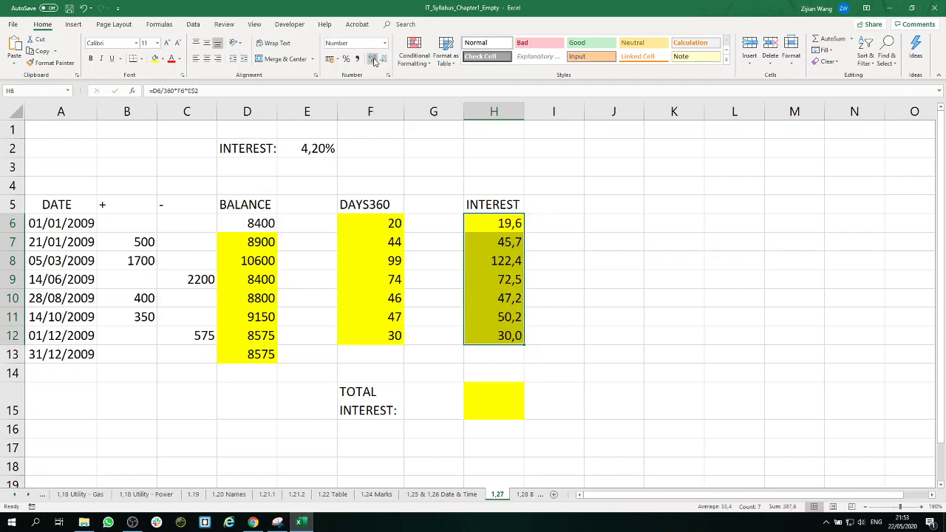
left_click(373, 60)
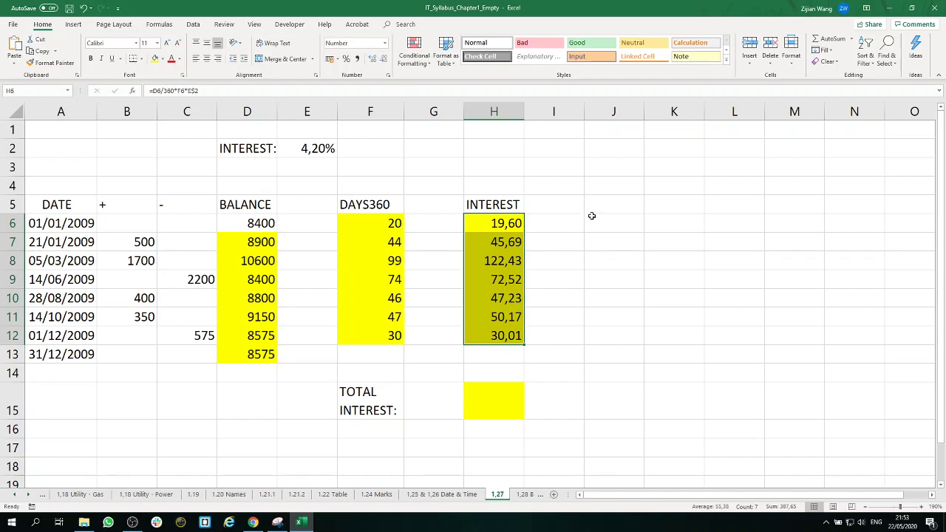
left_click(598, 292)
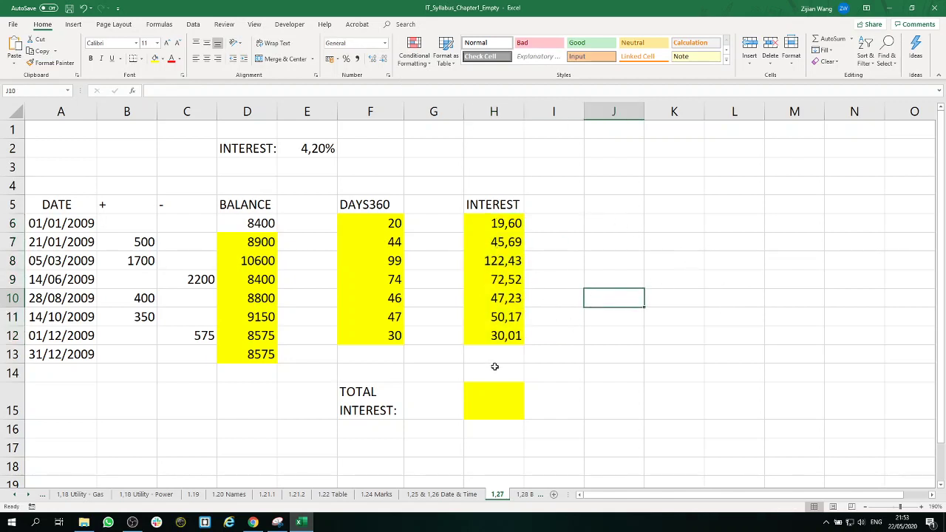
Enter the total interest formula =SUM(H6:H12) in cell H15
left_click(501, 393)
type("=")
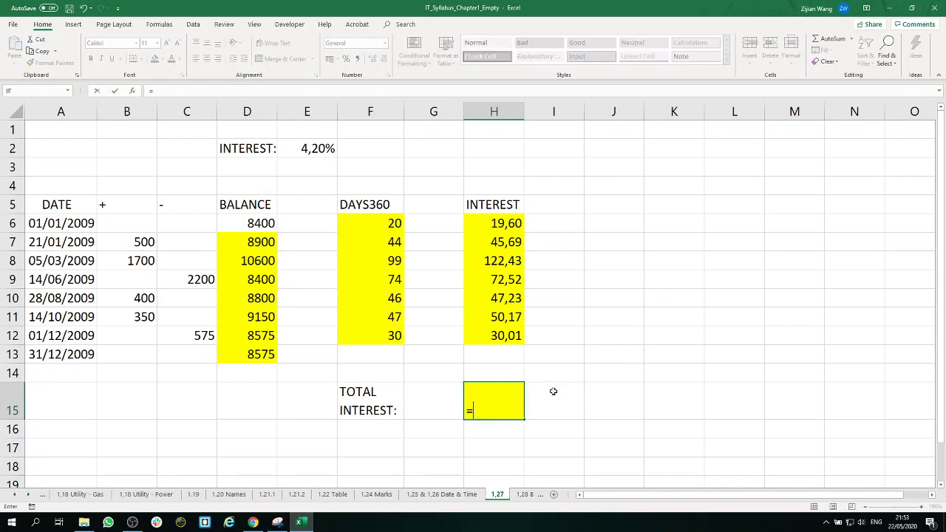
type("sum(")
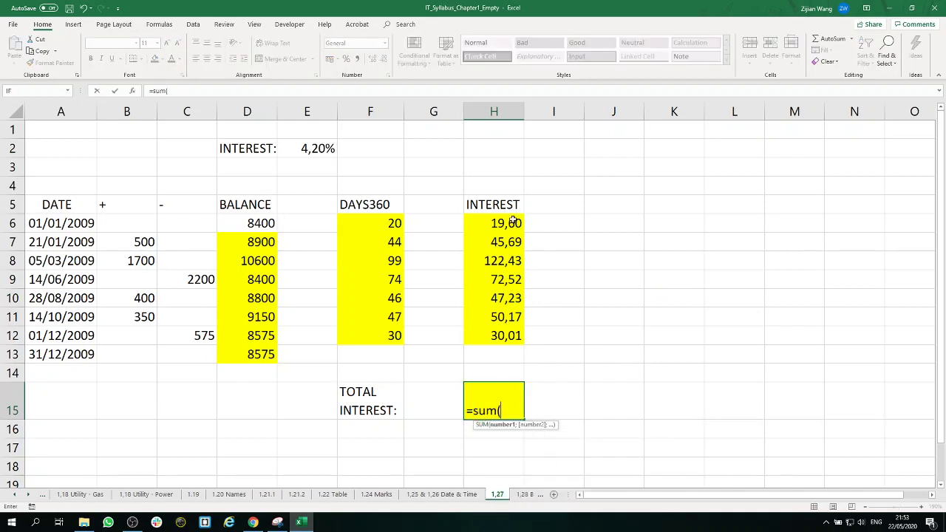
left_click_drag(515, 221, 527, 346)
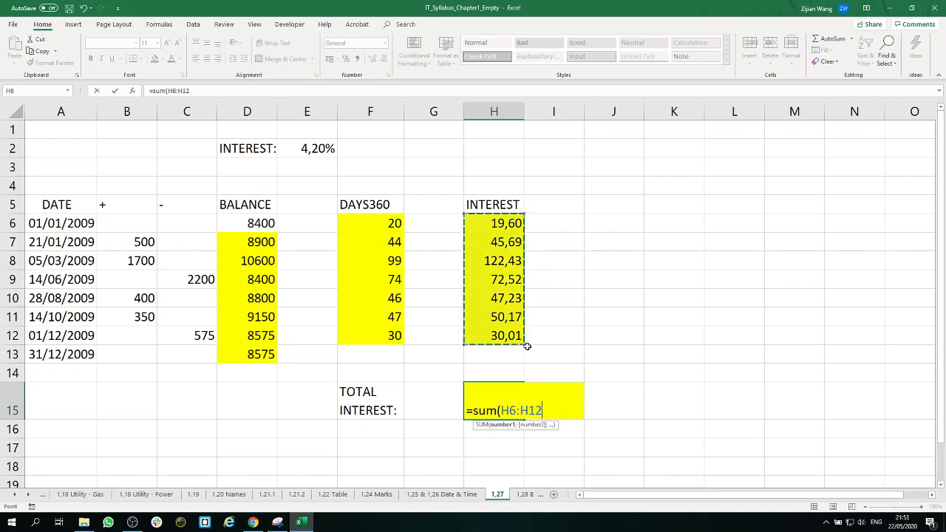
type(")")
key("Return")
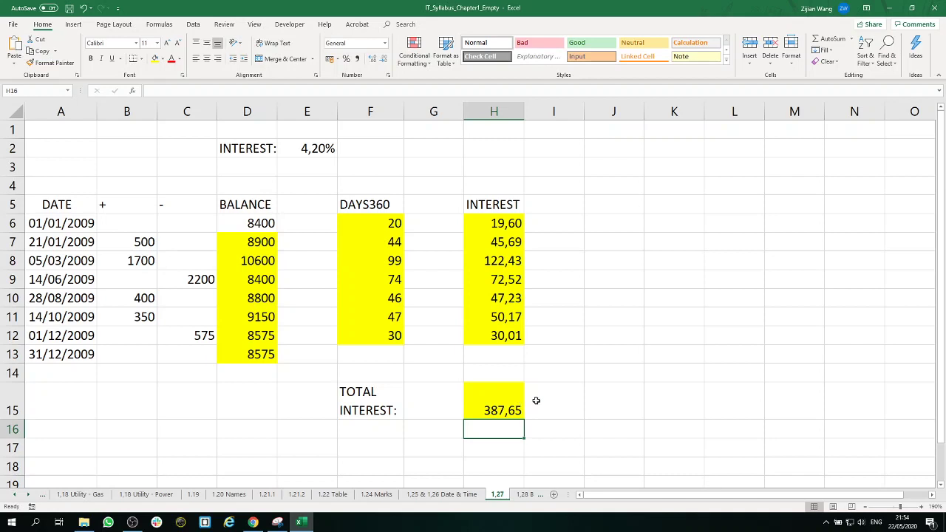
left_click_drag(520, 403, 12, 222)
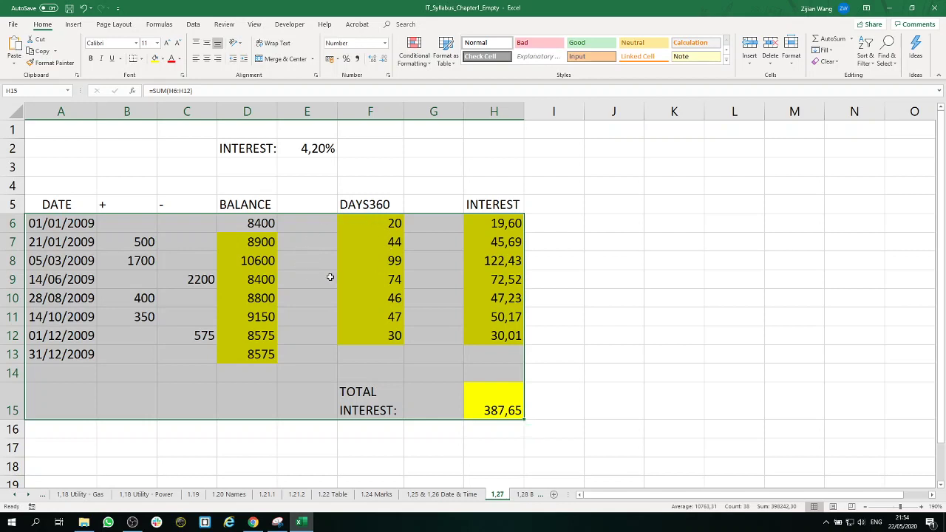
left_click(627, 357)
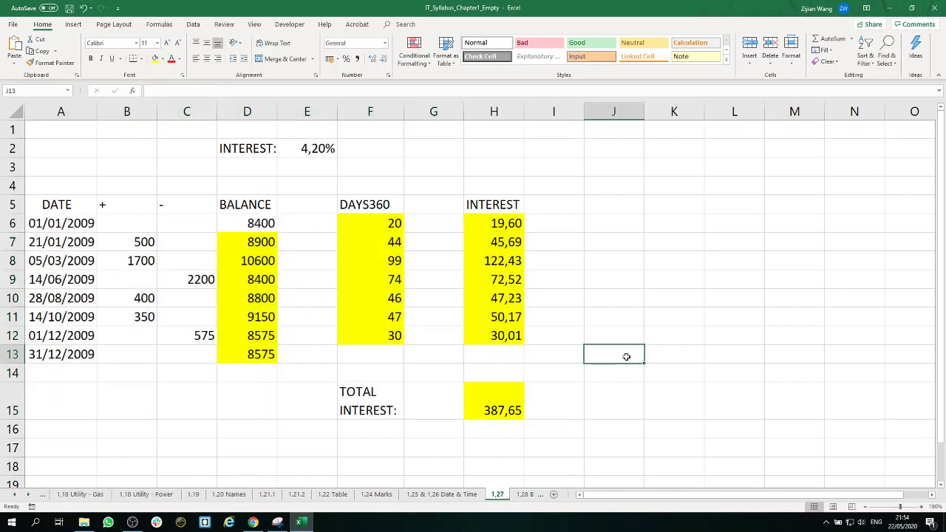